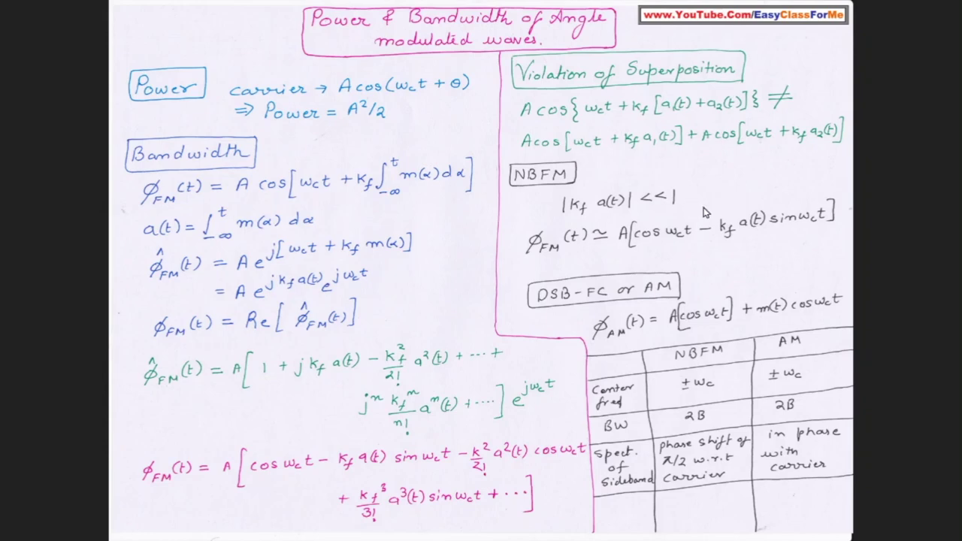
- Take the angle-modulation slide out of full-screen view and minimize the Photos window
key(Escape)
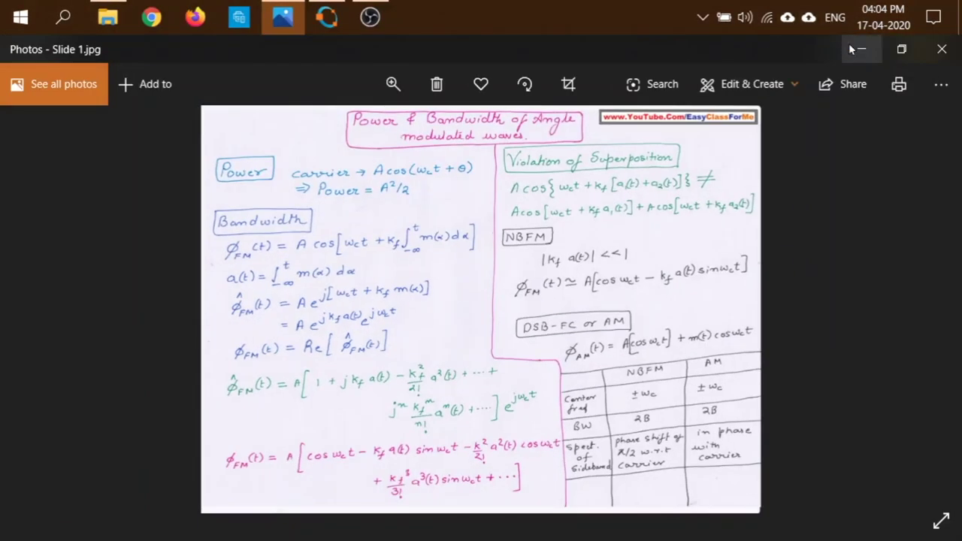
click(862, 53)
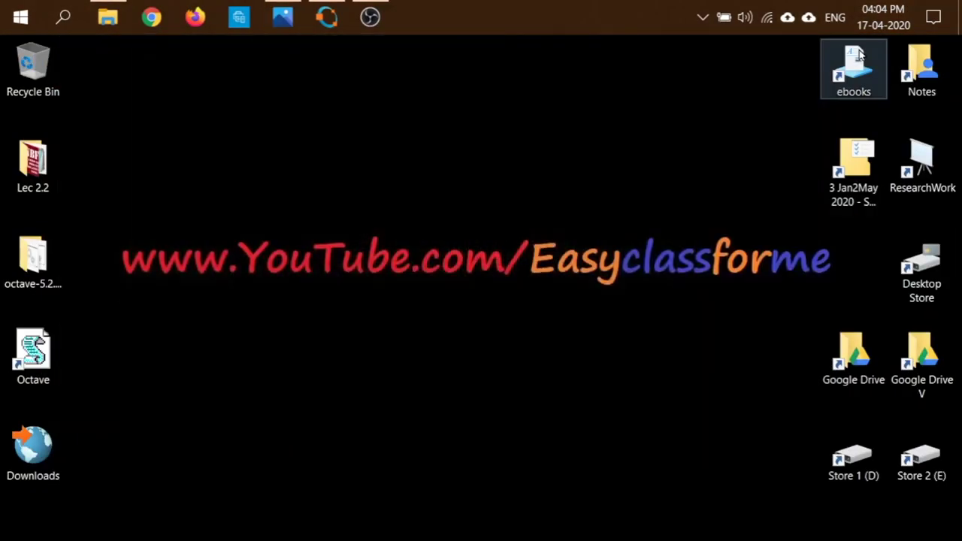
- Bring Octave back and look over the kf, Am and msg_sig lines in CodeA.m
click(327, 19)
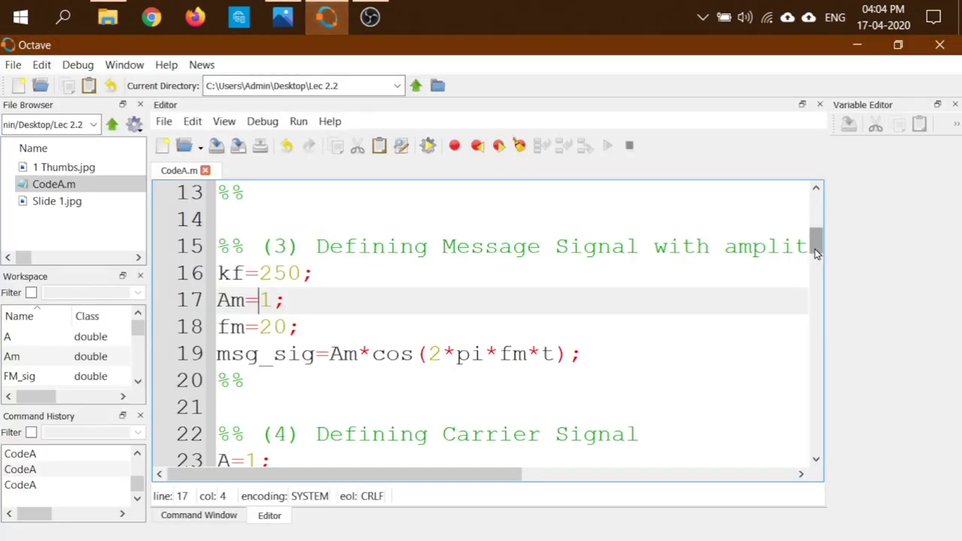
scroll(815, 249, up, 4)
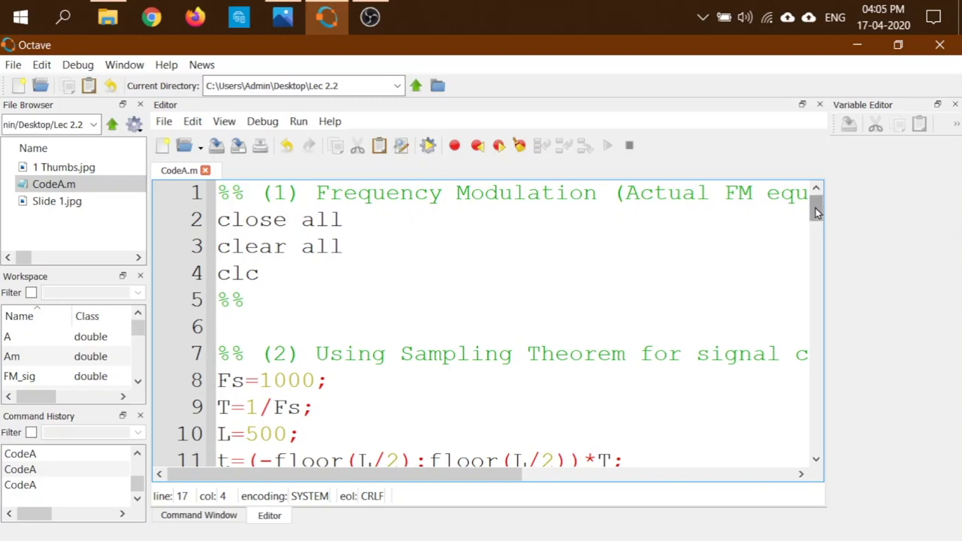
drag(816, 208, 816, 244)
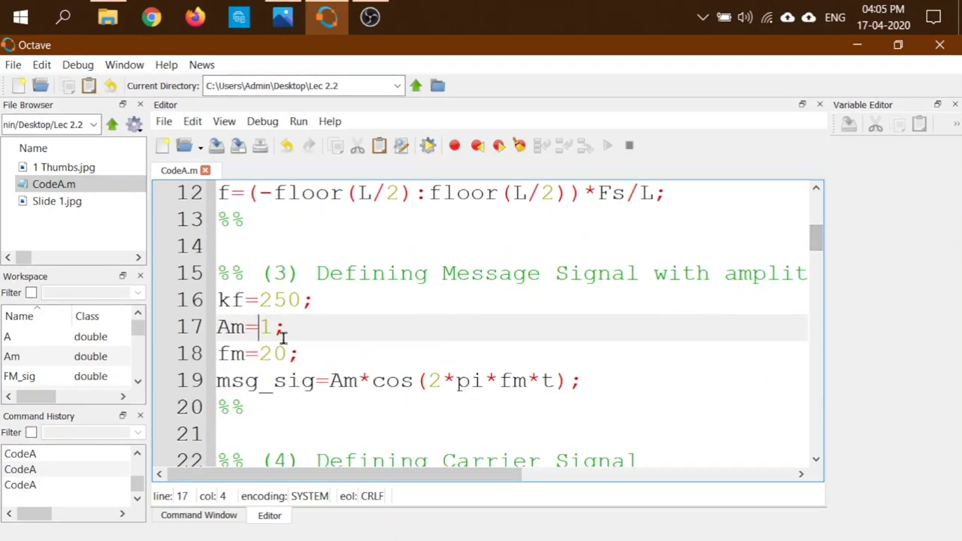
drag(284, 335, 219, 304)
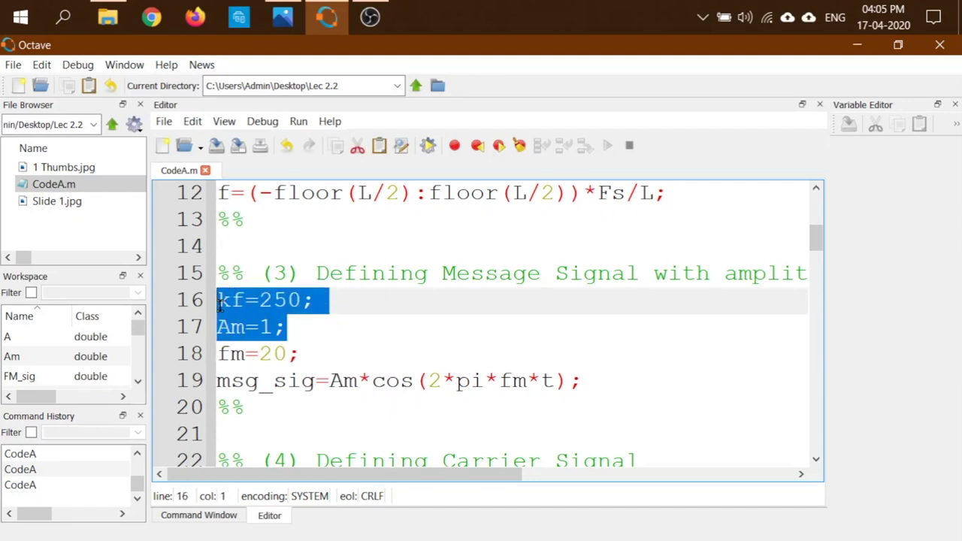
click(258, 331)
drag(218, 382, 301, 384)
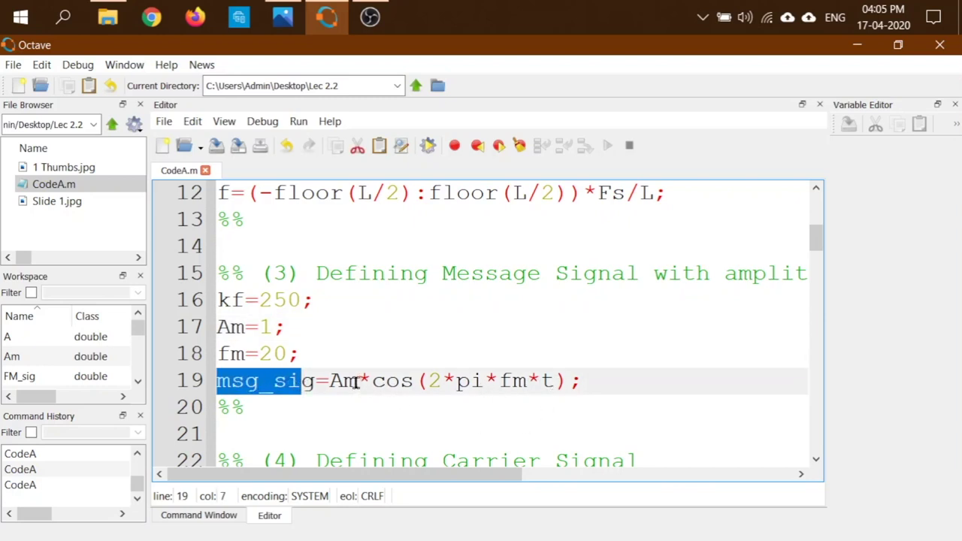
drag(362, 382, 331, 382)
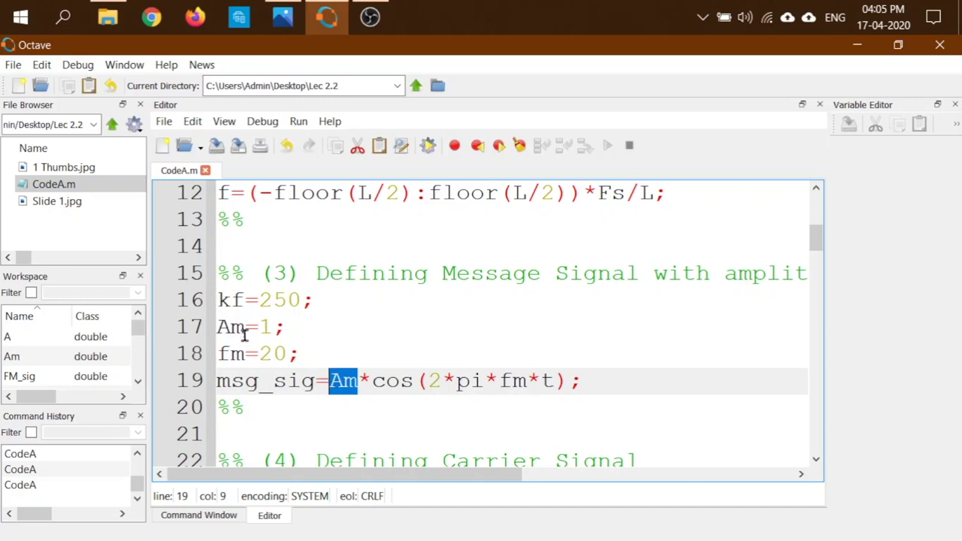
- Change the message amplitude on line 17 from Am=1 to Am=.001
drag(246, 328, 214, 328)
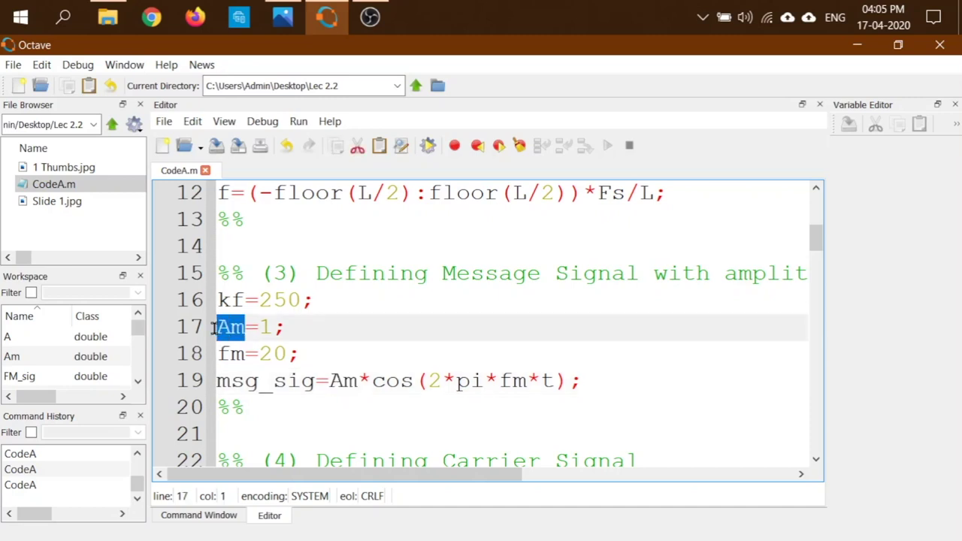
click(258, 326)
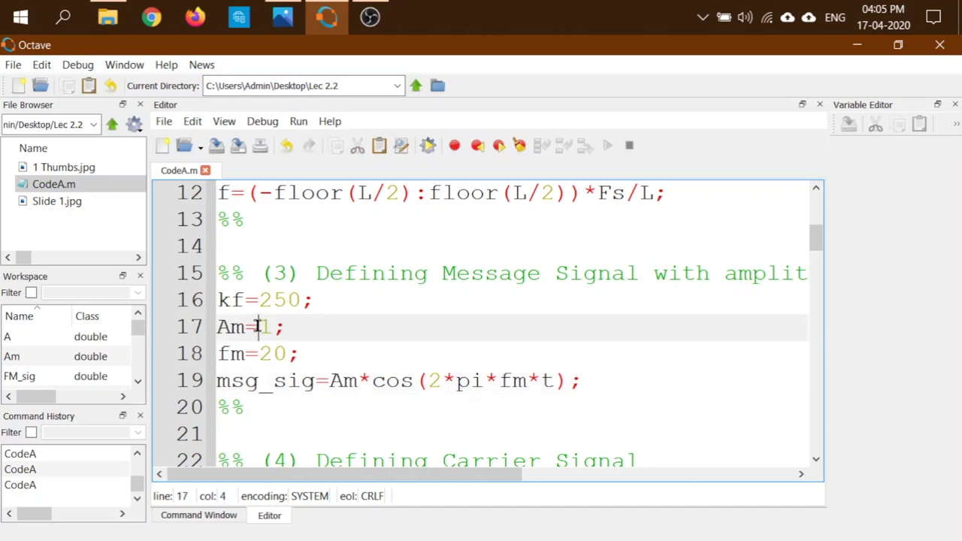
text(.)
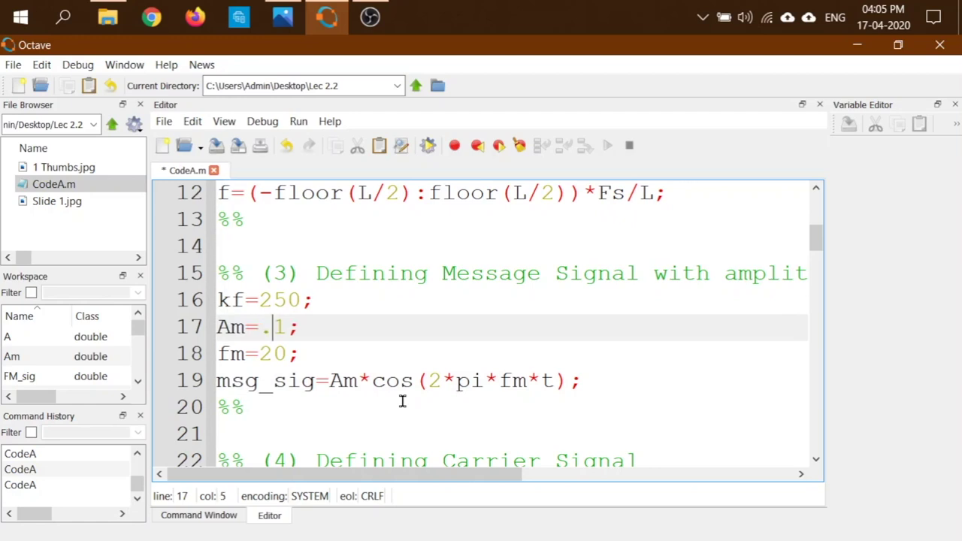
text(00)
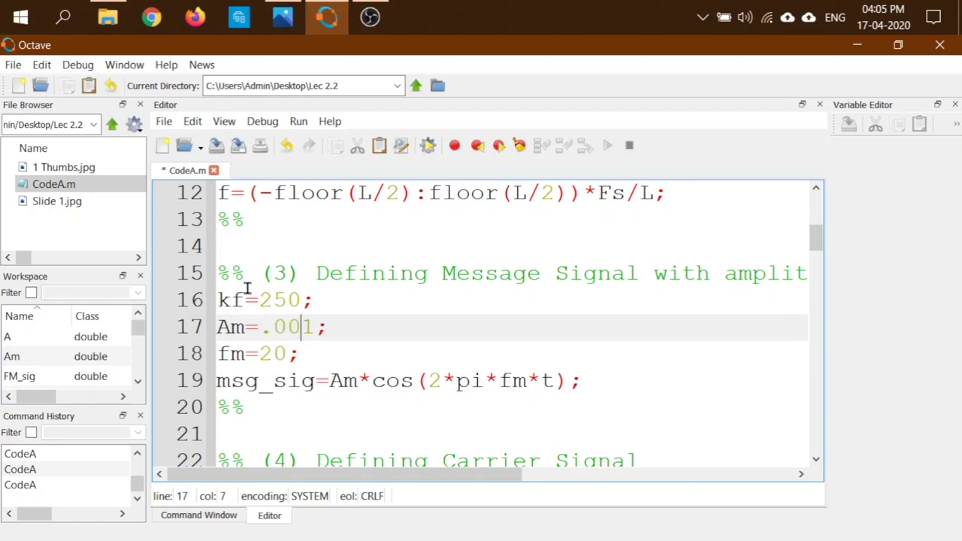
click(247, 295)
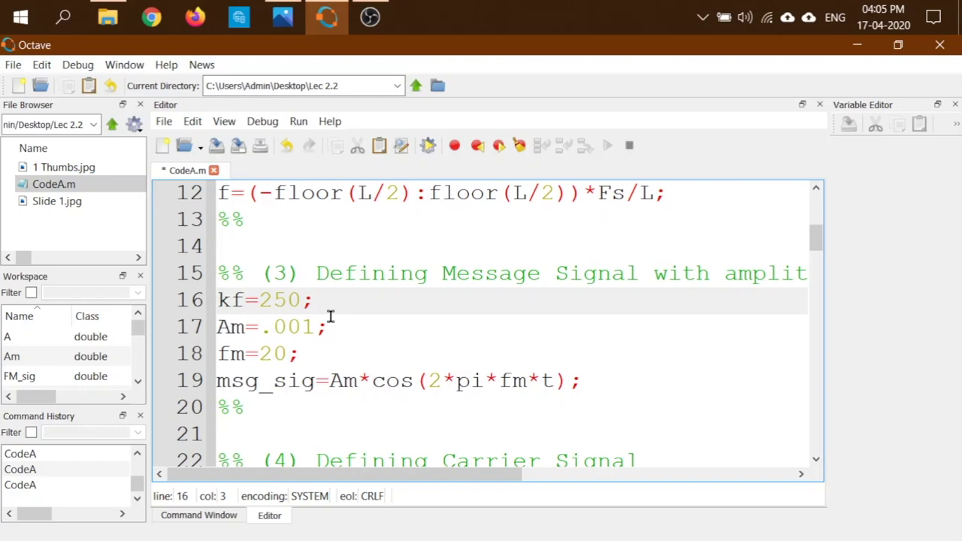
- Save and run CodeA.m, then maximize the Figure 1 waveform plot
click(429, 148)
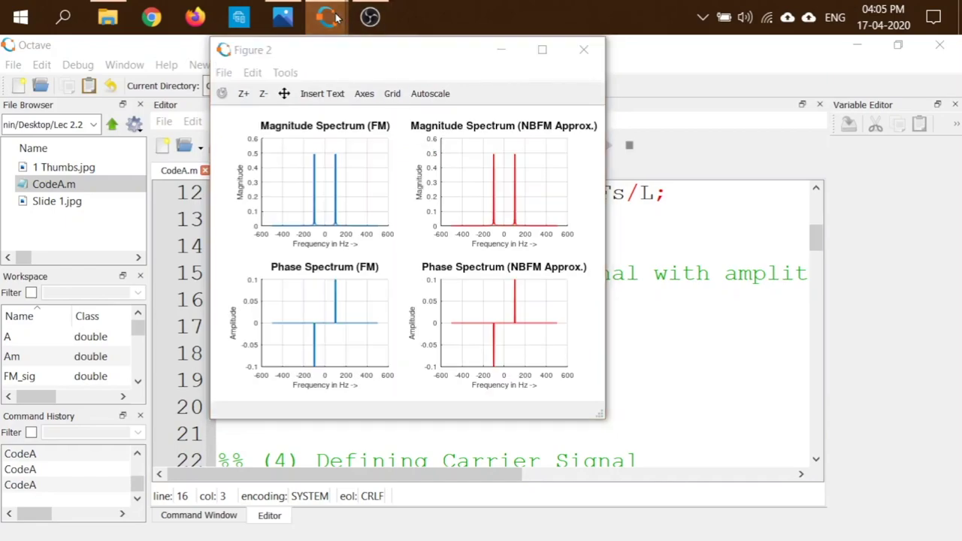
mouse_move(331, 23)
click(405, 108)
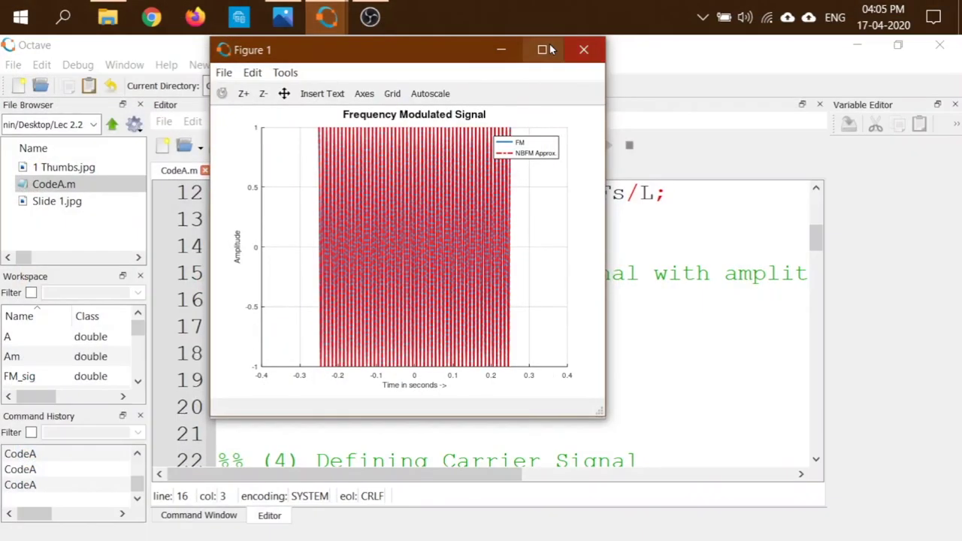
click(554, 49)
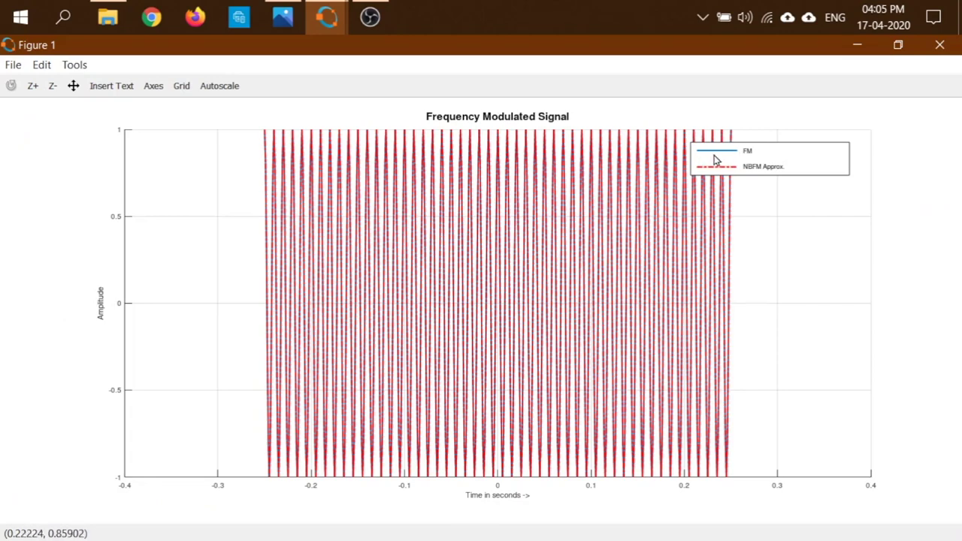
- Bring the Slide 1.jpg notes back in front of the plot
click(380, 17)
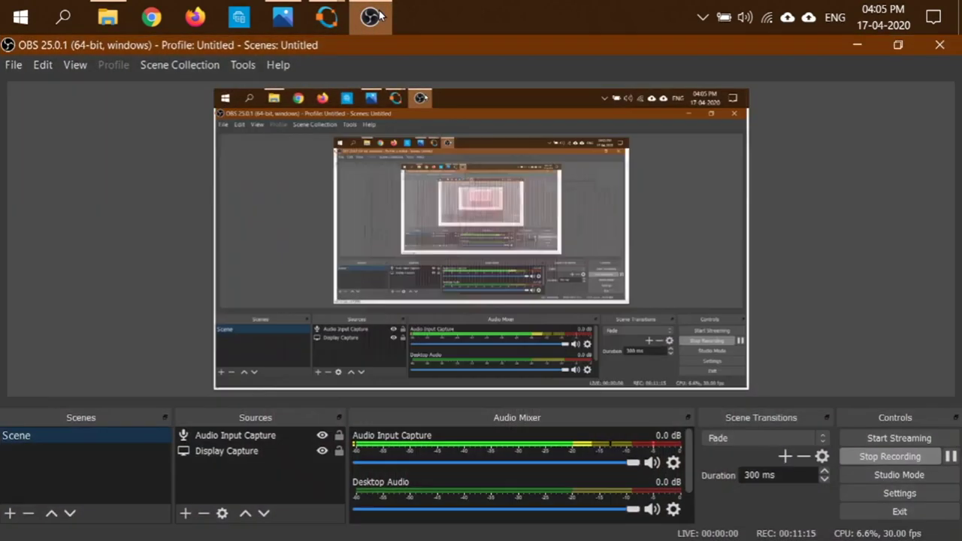
click(381, 18)
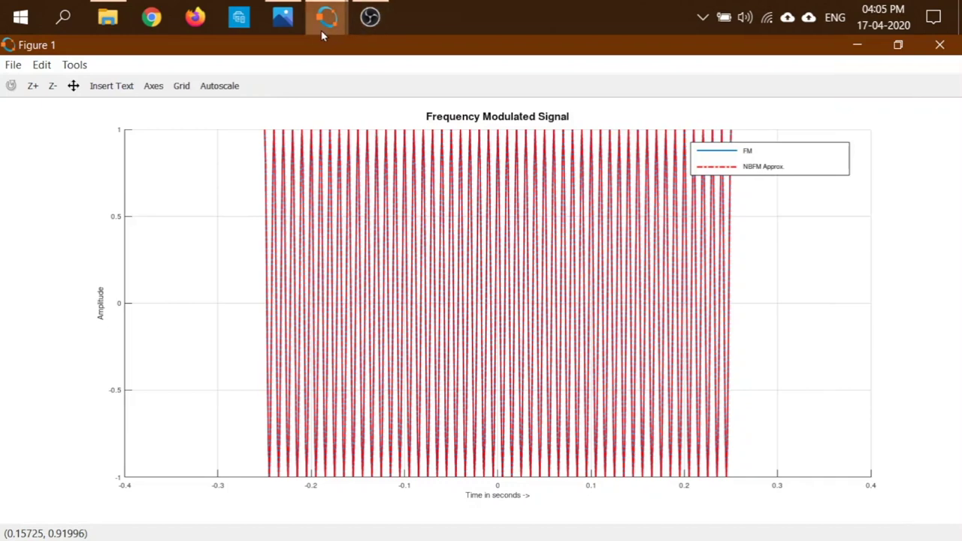
click(283, 19)
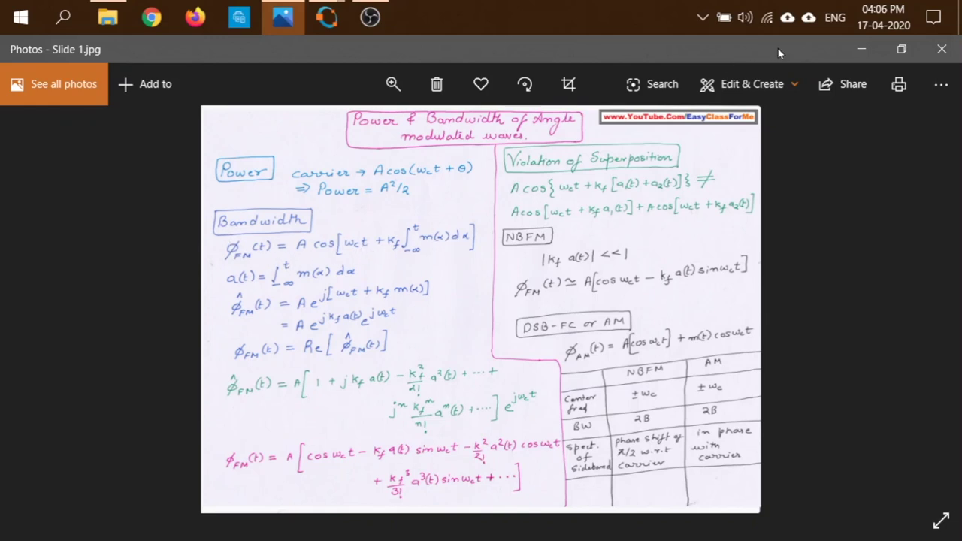
- Minimize the Photos slide to reveal the Frequency Modulated Signal plot
click(857, 50)
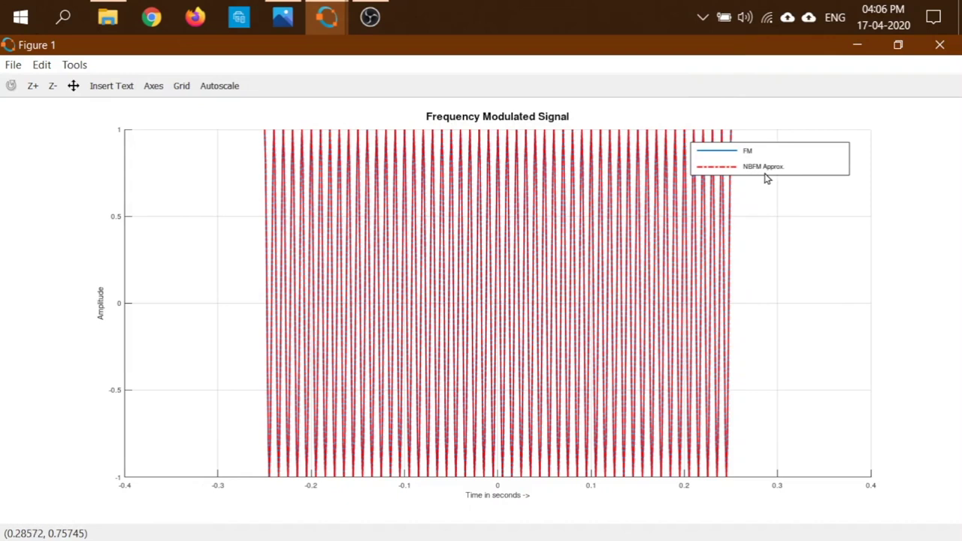
- Zoom repeatedly on the trace near -0.19 s until FM and NBFM separate, then close Figure 1
click(34, 88)
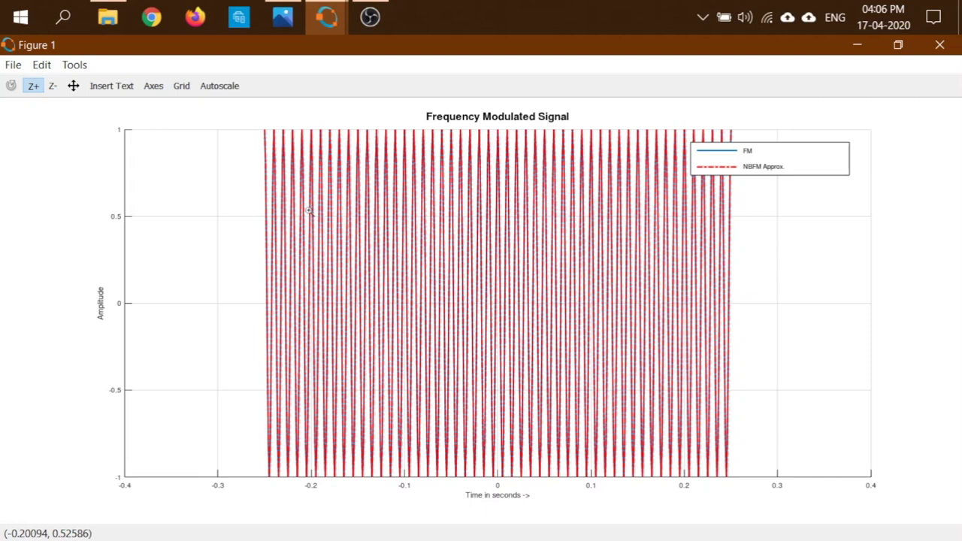
drag(309, 212, 341, 233)
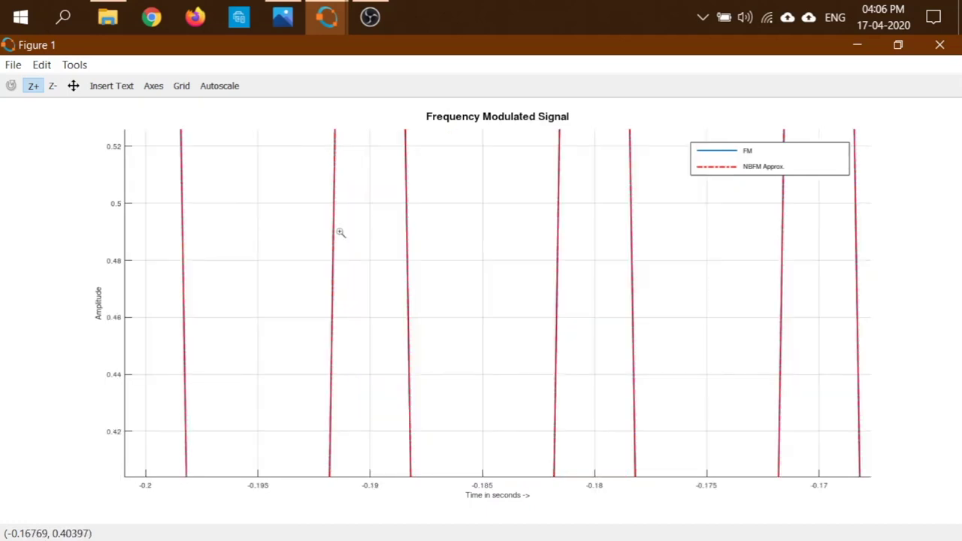
drag(324, 237, 350, 254)
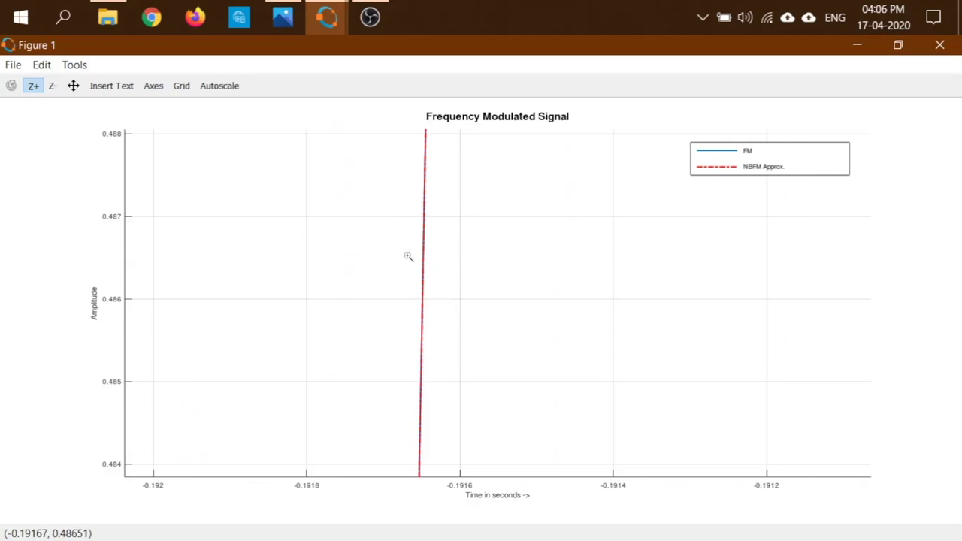
drag(419, 254, 435, 276)
drag(338, 239, 398, 277)
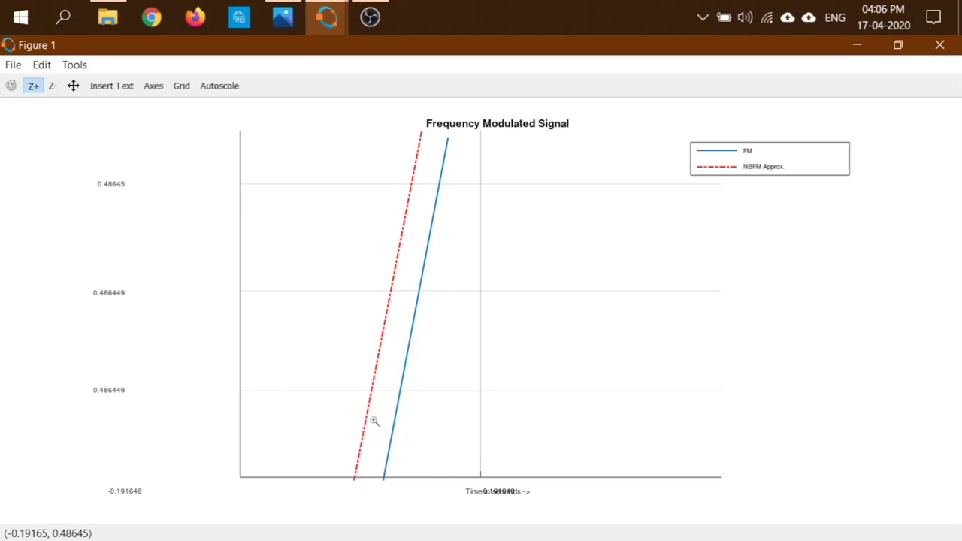
click(939, 46)
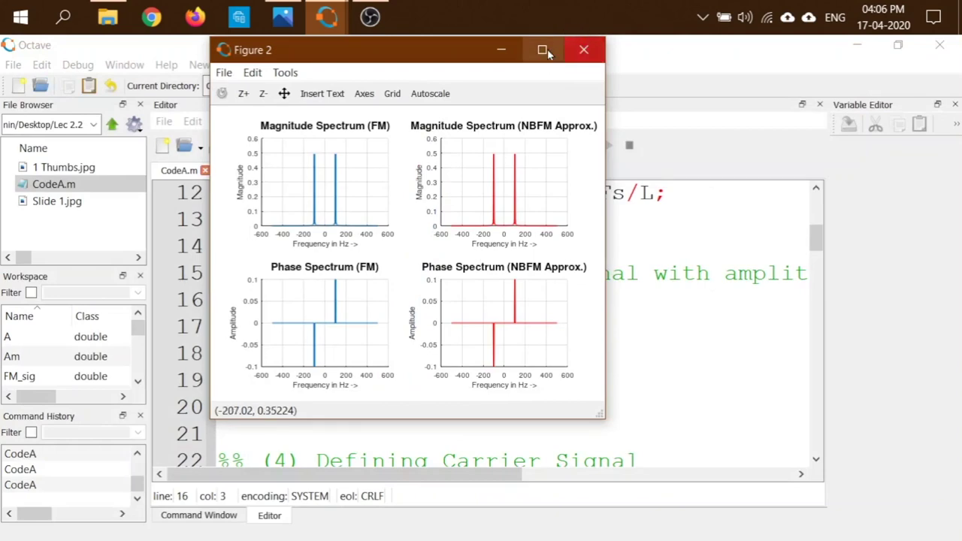
- Maximize Figure 2 to check the FM and NBFM peaks near ±100 Hz, then close it
click(543, 51)
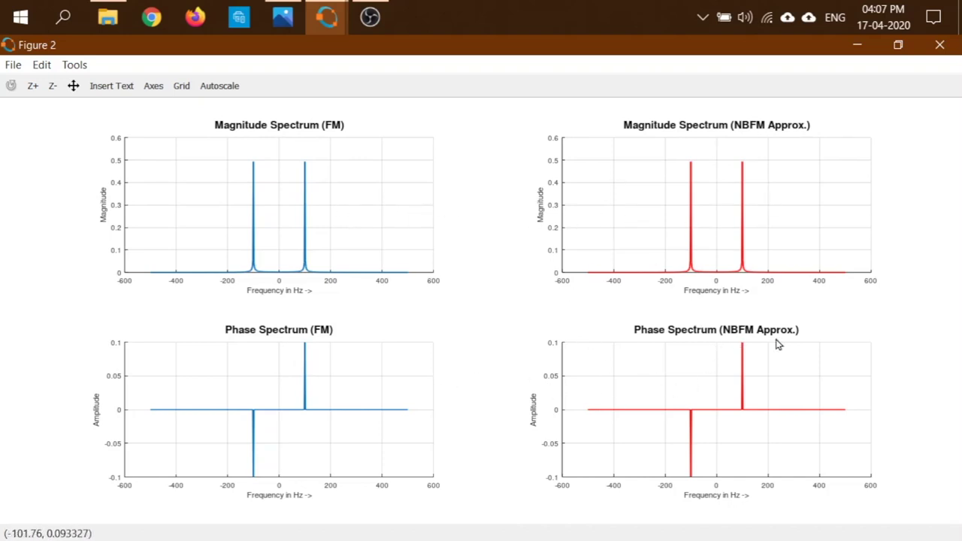
click(931, 48)
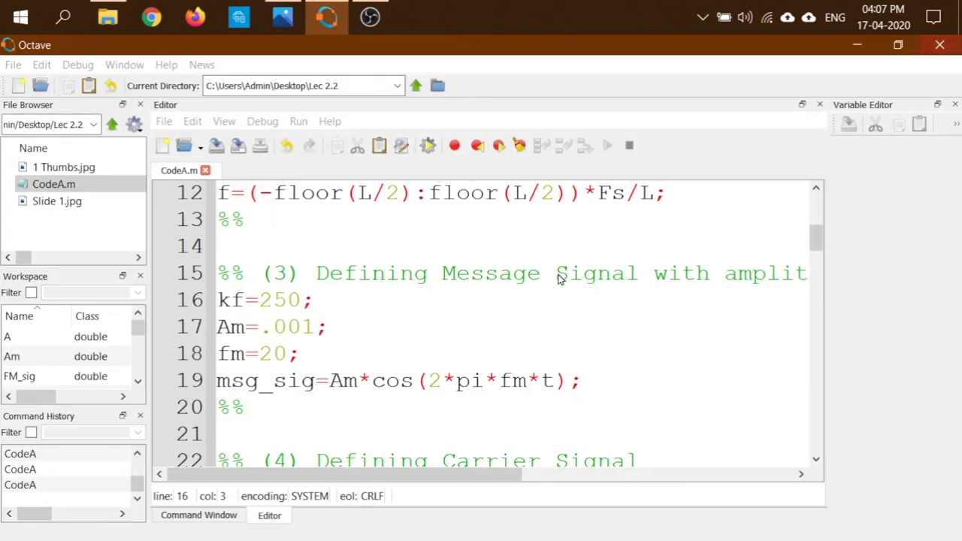
- Change line 17 to Am=.01 and save and run CodeA.m
click(298, 327)
key(BackSpace)
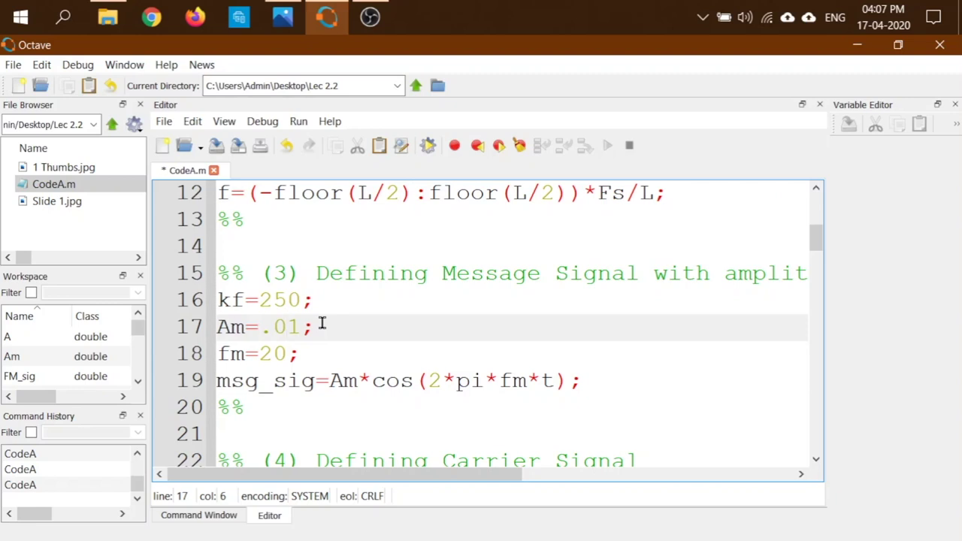
click(429, 148)
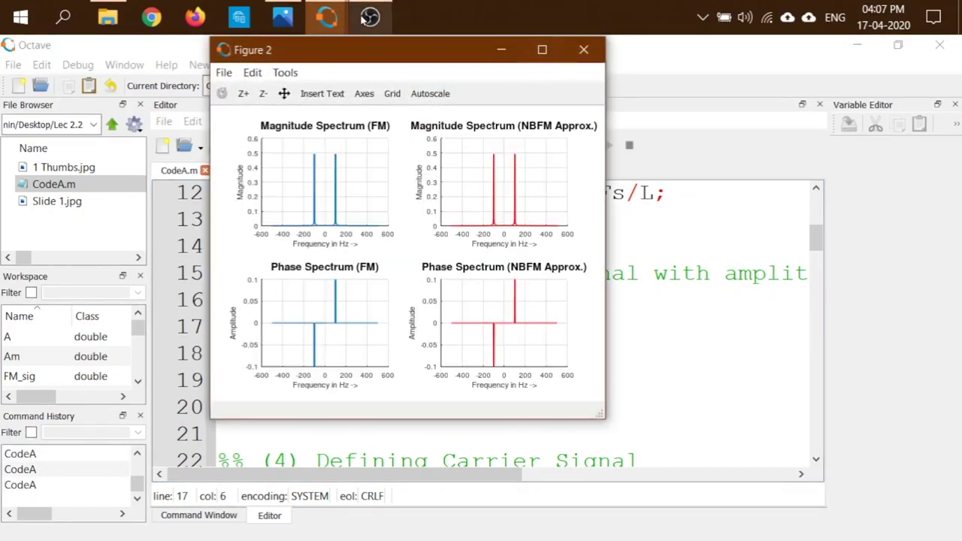
- Bring the Am=.01 Figure 1 waveform plot forward and maximize it
mouse_move(331, 12)
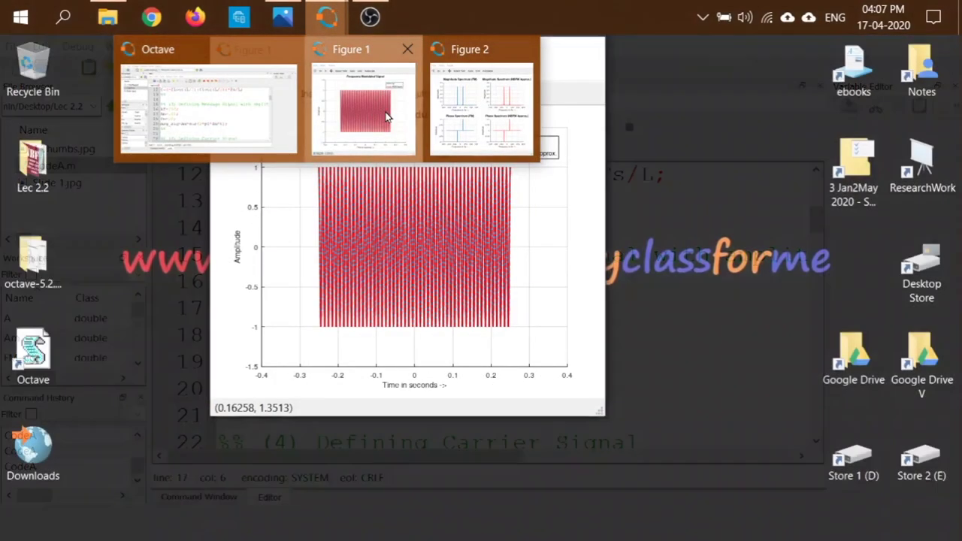
click(391, 105)
click(543, 50)
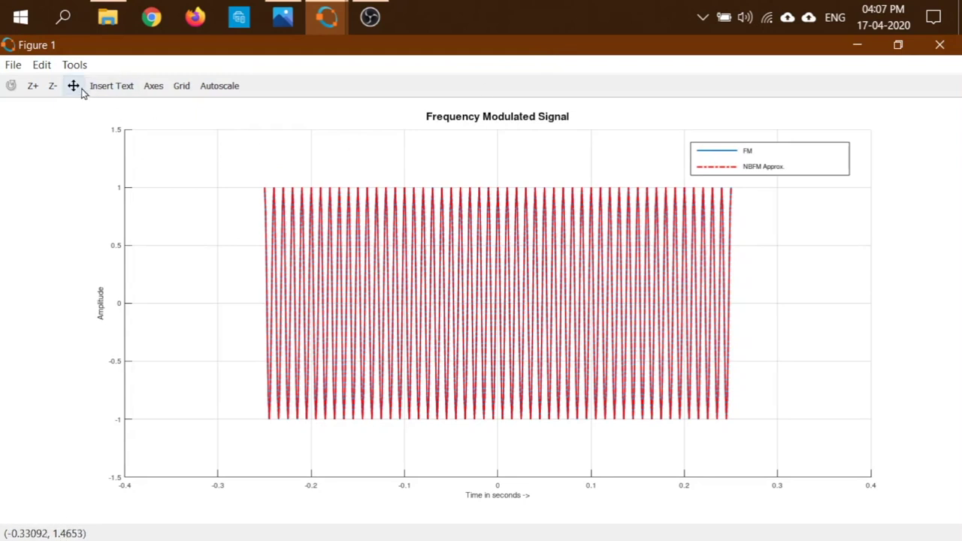
- Zoom repeatedly into the Am=.01 waveform until FM and NBFM traces separate, then close Figure 1
click(33, 85)
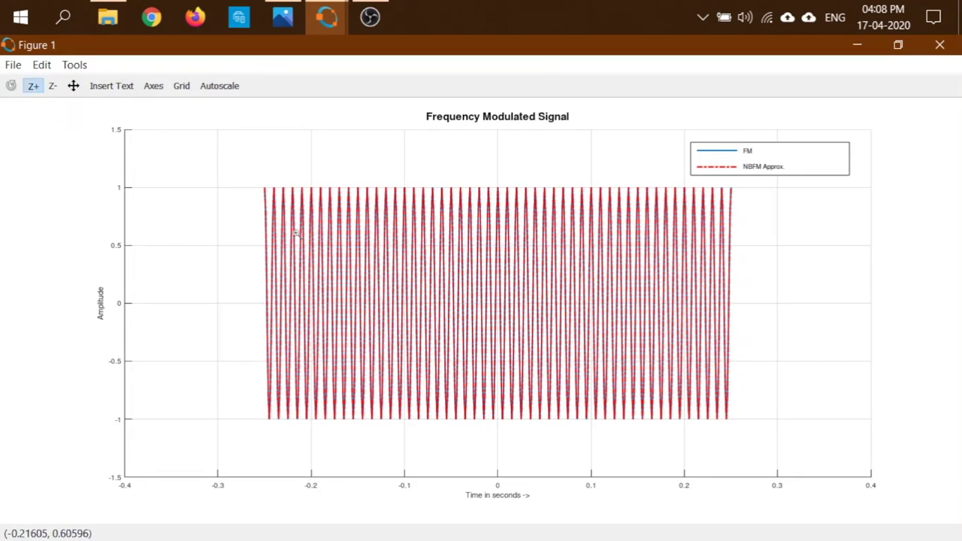
drag(312, 272, 345, 291)
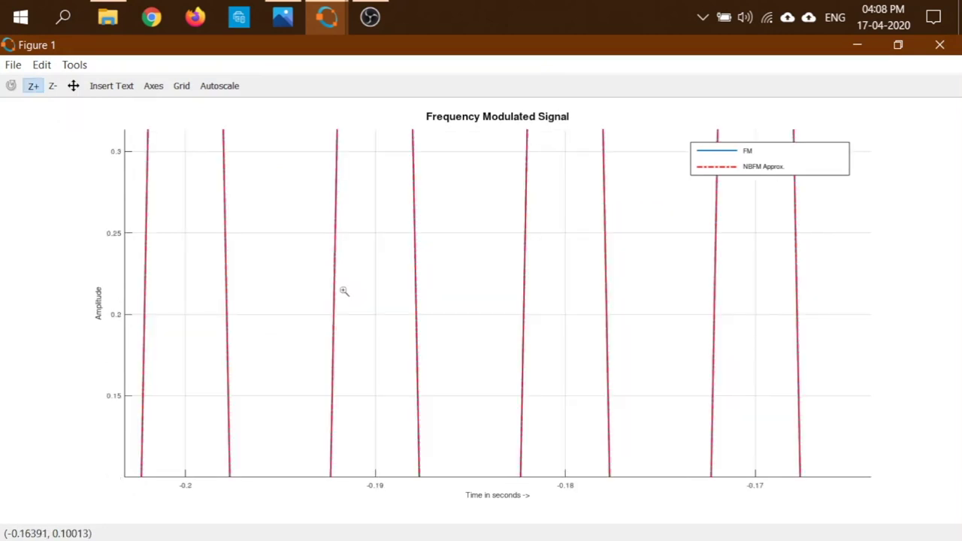
drag(329, 275, 339, 287)
drag(470, 273, 485, 294)
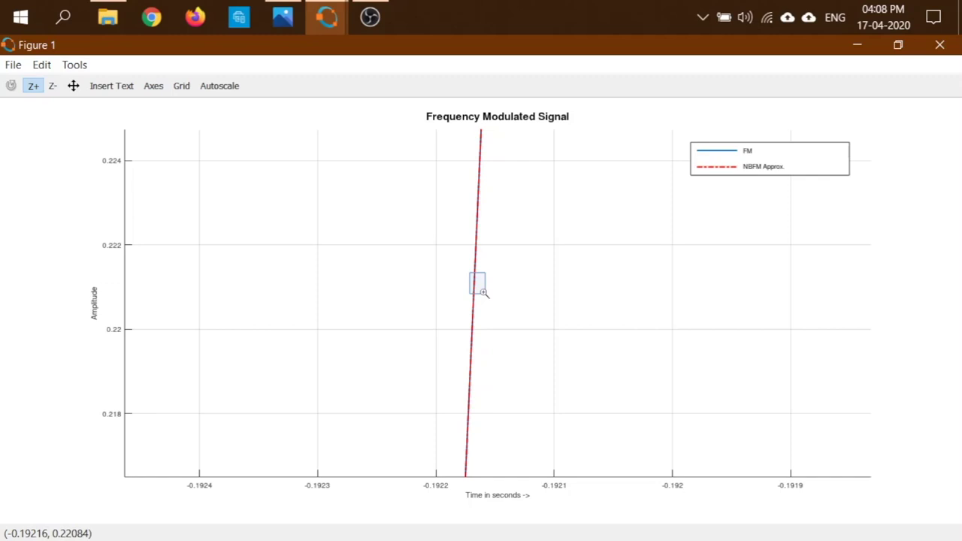
drag(485, 294, 485, 294)
drag(335, 264, 360, 285)
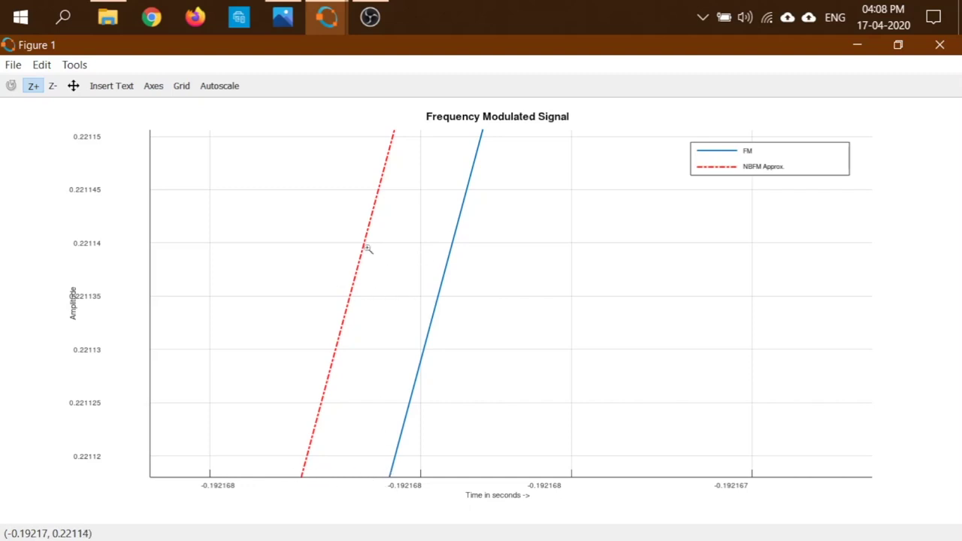
click(940, 45)
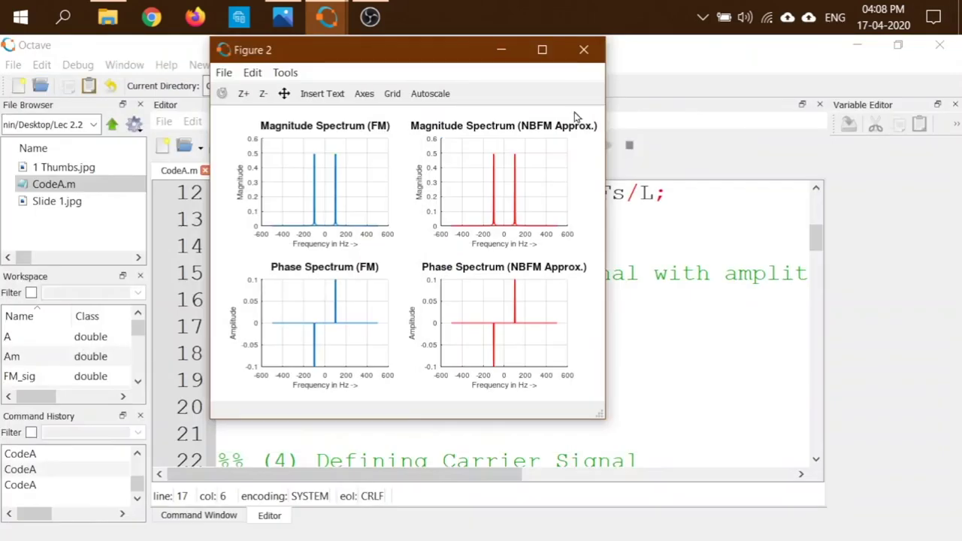
- Maximize the Am=.01 Figure 2 spectra to compare the ±100 Hz peaks, then close it
click(548, 48)
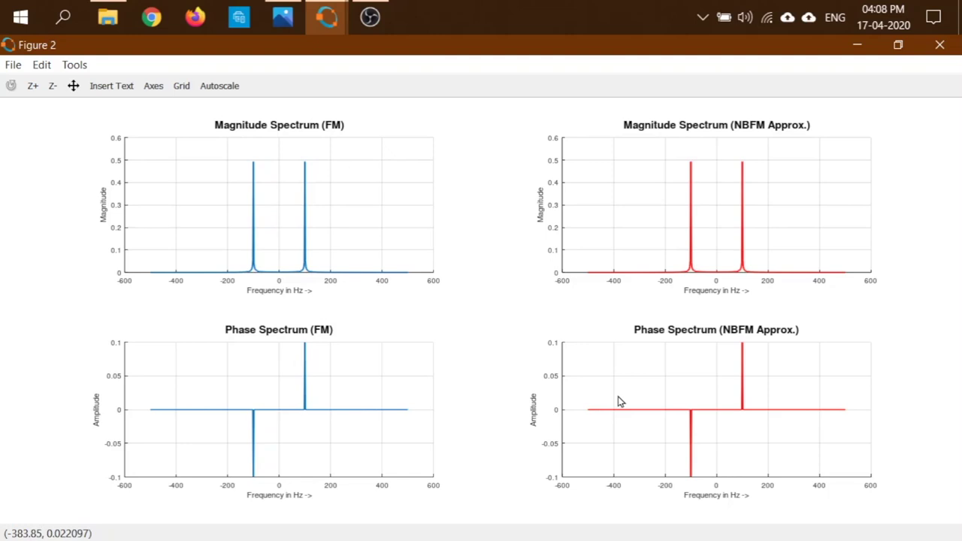
click(936, 56)
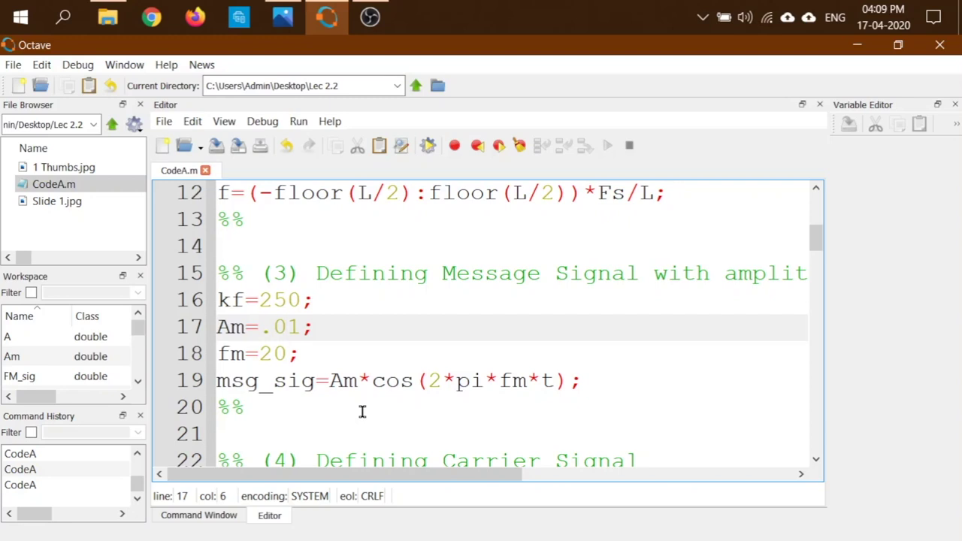
- Change Am on line 17 from .01 to .1, then save and rerun CodeA.m
key(BackSpace)
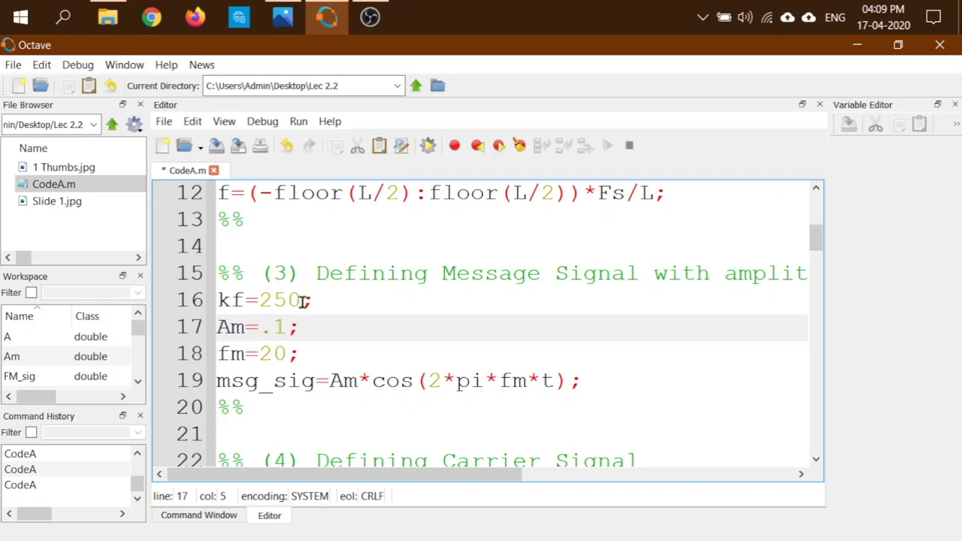
click(429, 146)
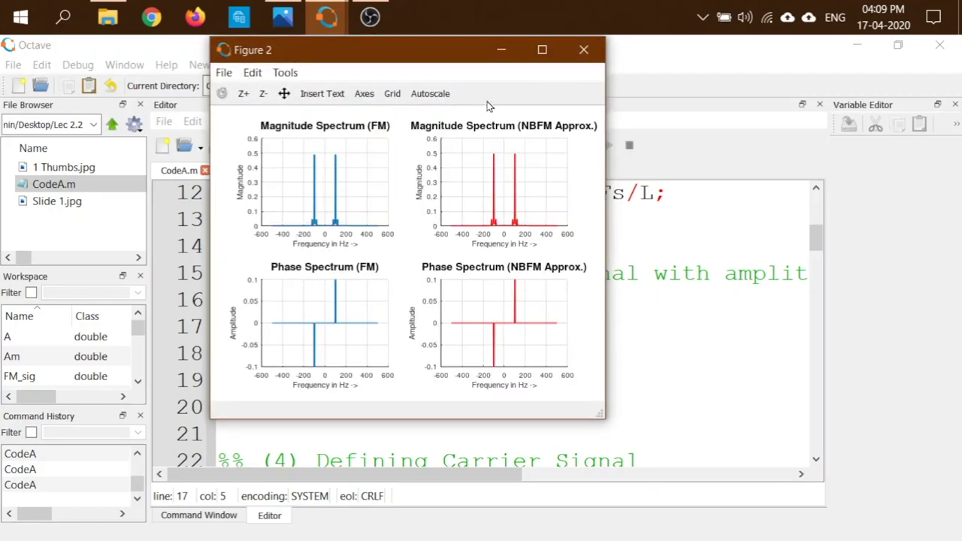
- Maximize the Am=.1 waveform figure and zoom in near -0.198 s until FM and NBFM separate, then close it
click(502, 51)
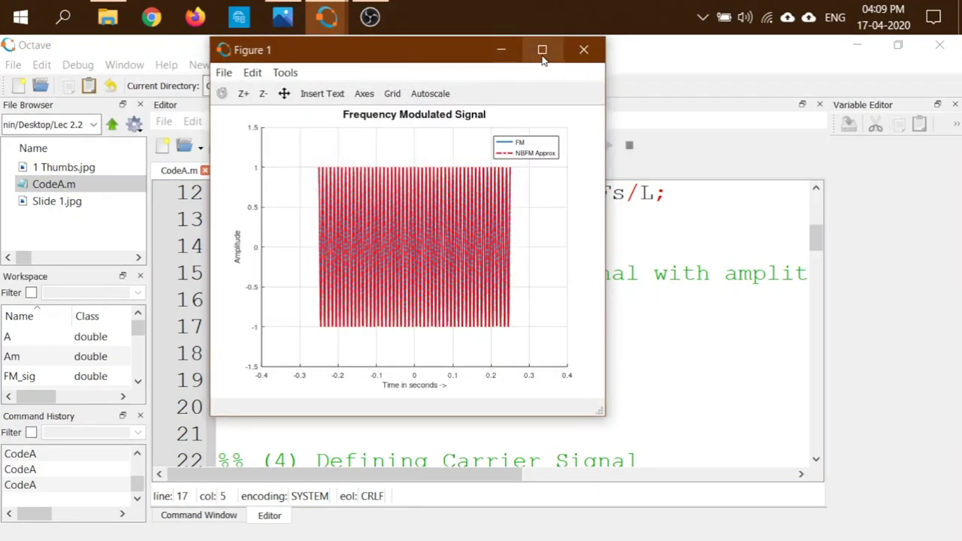
click(542, 52)
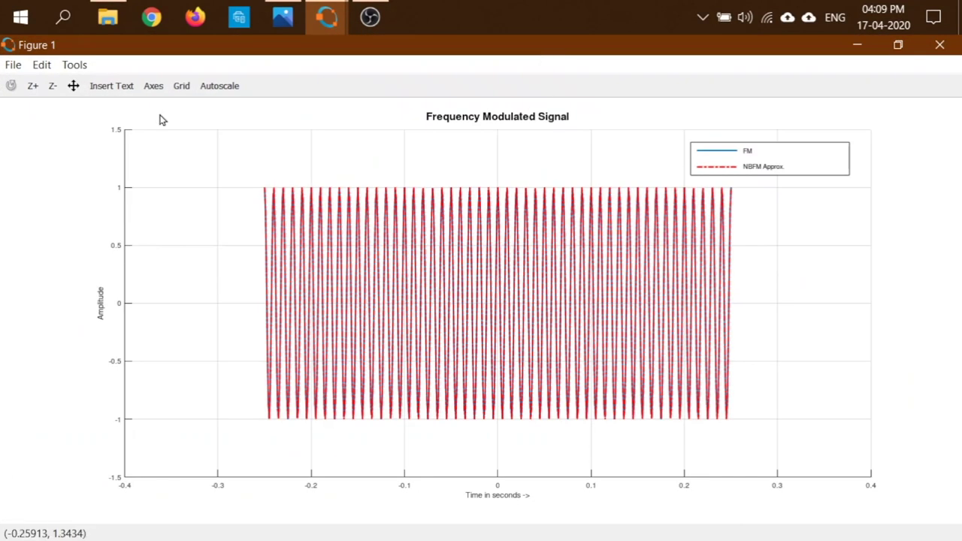
click(32, 86)
drag(304, 264, 458, 321)
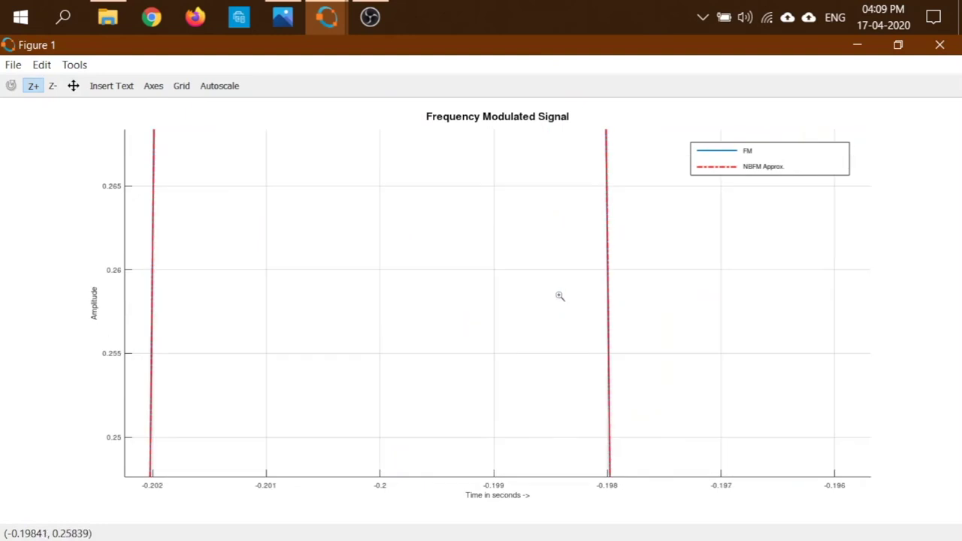
drag(597, 294, 648, 325)
drag(266, 273, 307, 302)
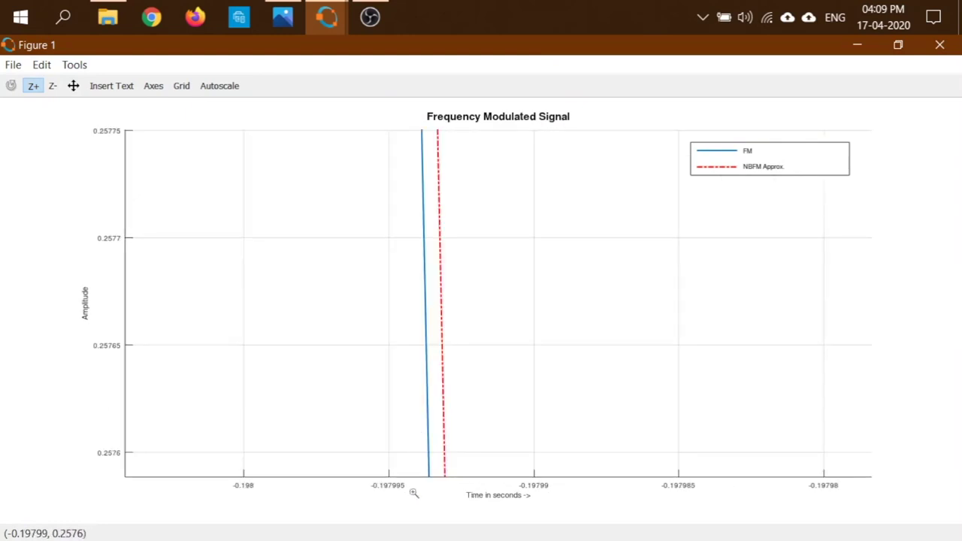
drag(419, 374, 455, 391)
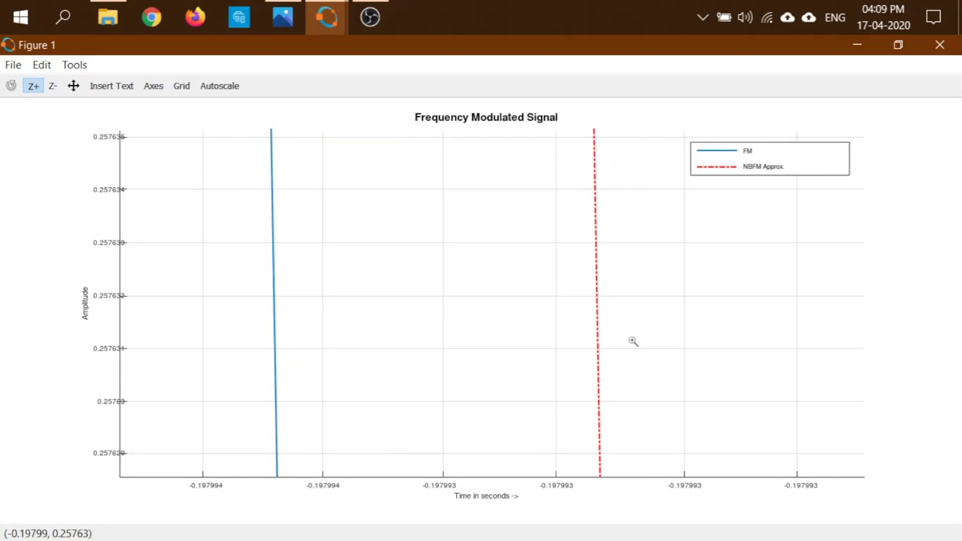
click(937, 46)
click(327, 17)
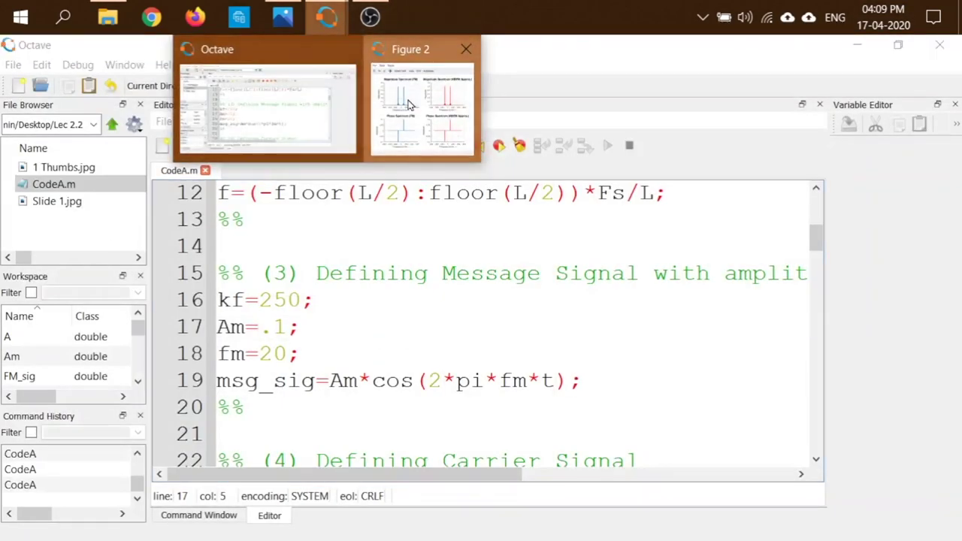
- View the Am=.1 FM and NBFM spectra full screen, with small sidebands beside the ±100 Hz peaks, then close Figure 2
click(409, 104)
click(541, 78)
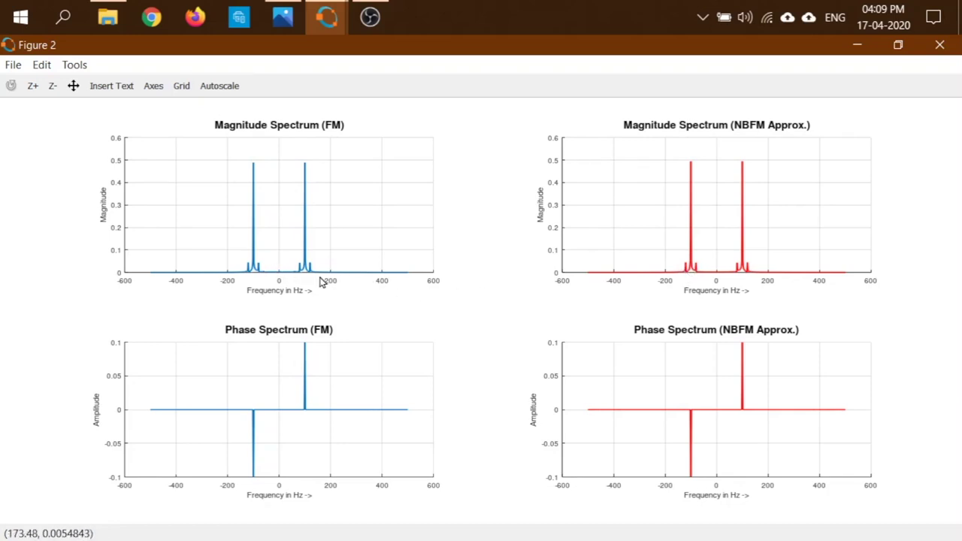
click(938, 46)
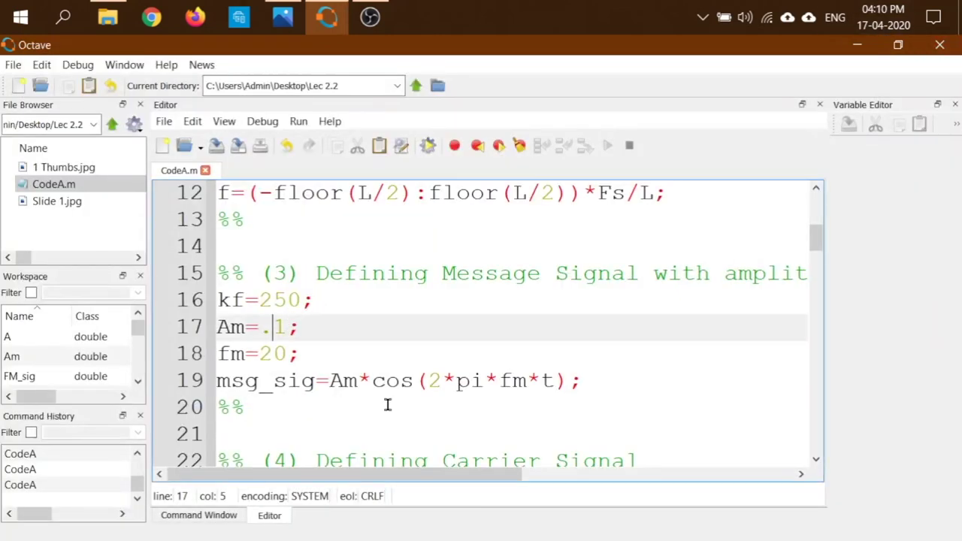
- Change Am on line 17 from .1 to 1, save and rerun, and minimize the spectrum figure
key(BackSpace)
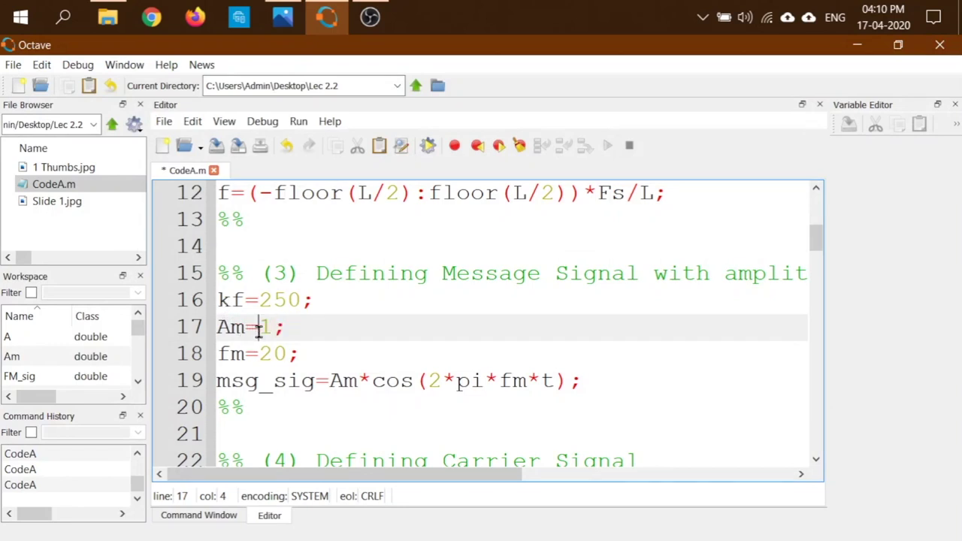
click(428, 147)
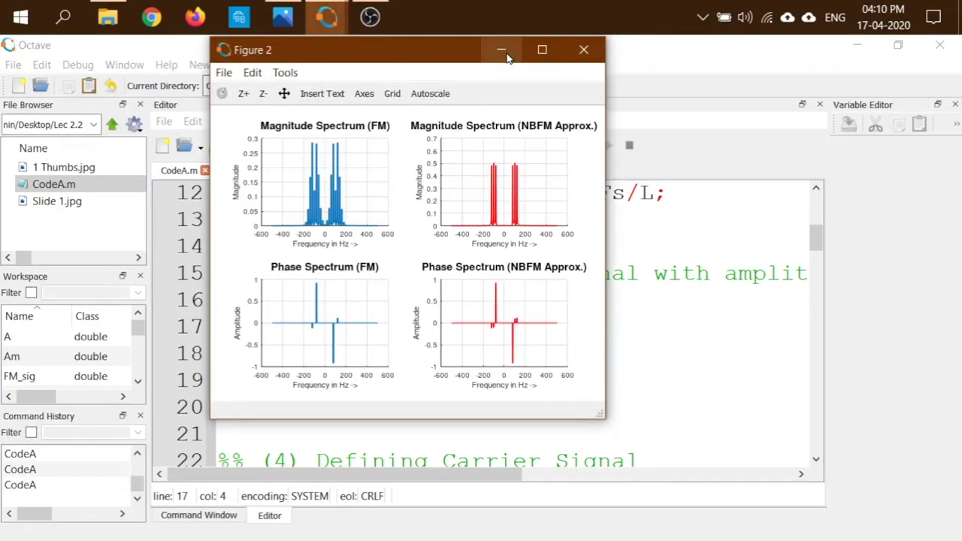
click(500, 51)
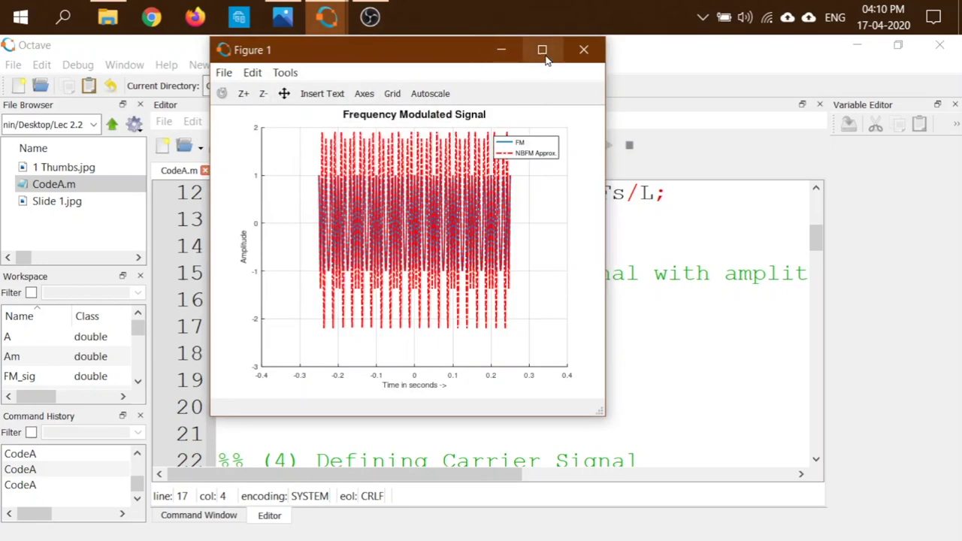
- Maximize the Am=1 waveform figure and zoom into the region around -0.1 s
click(542, 49)
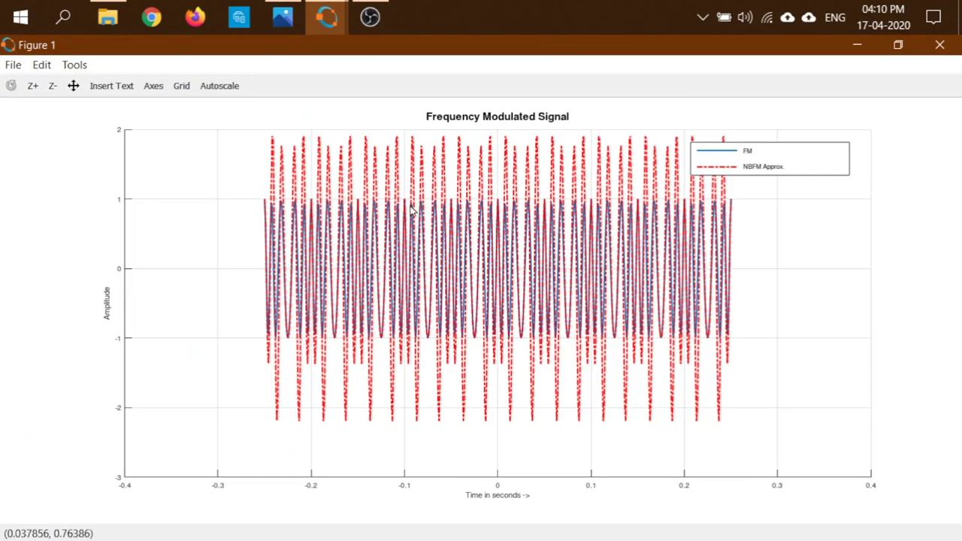
click(33, 86)
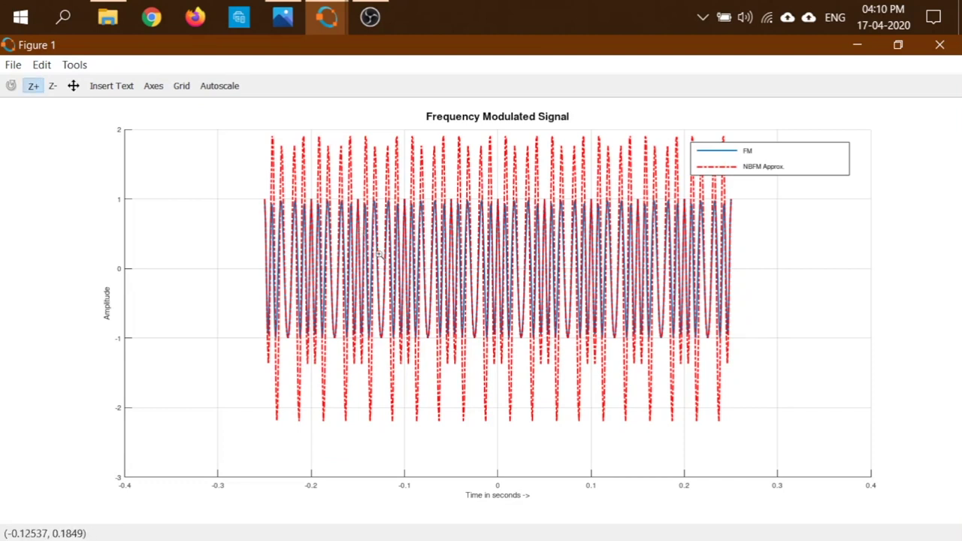
drag(392, 257, 421, 280)
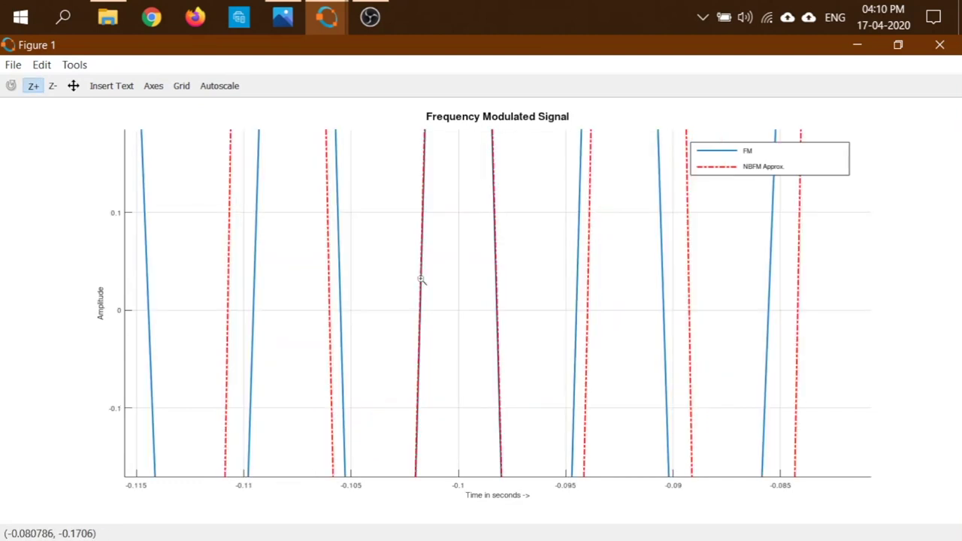